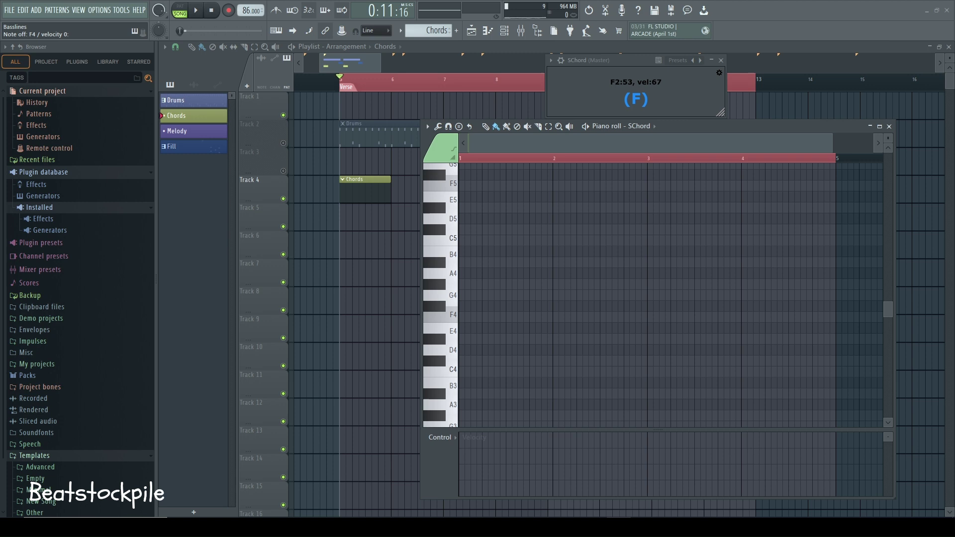
Record notes and automation while playing Fm, B♭m, Cm, Fm across four bars in the Chords pattern
key(r)
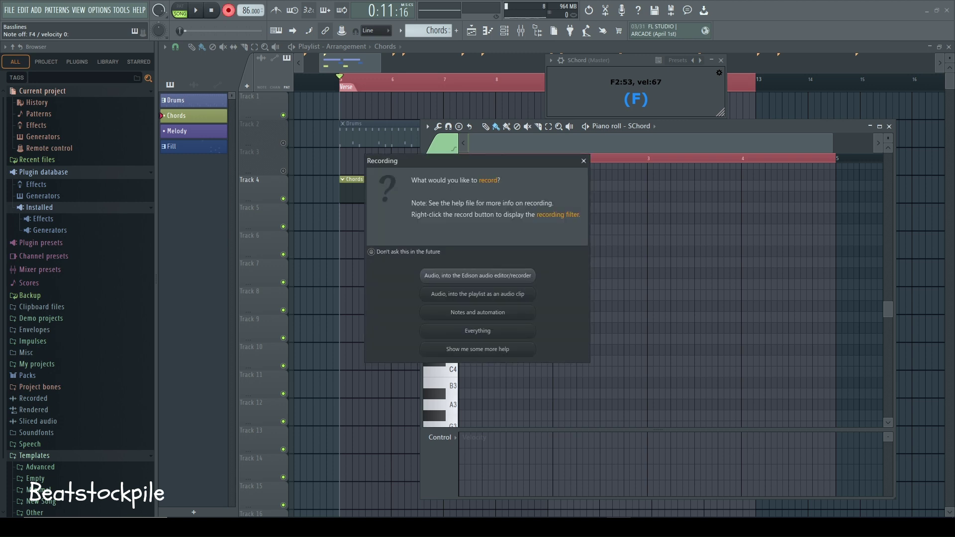
key(Down)
key(Down)
key(Return)
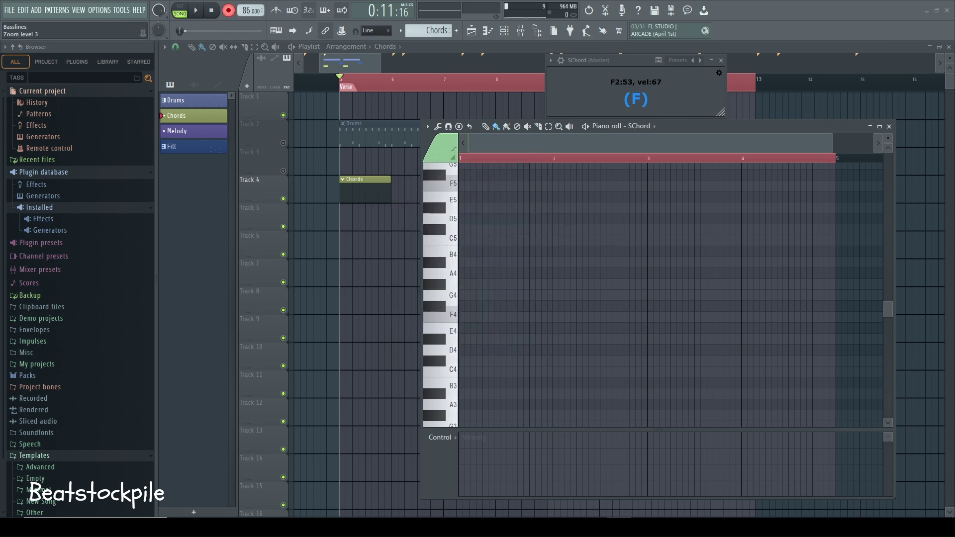
key(space)
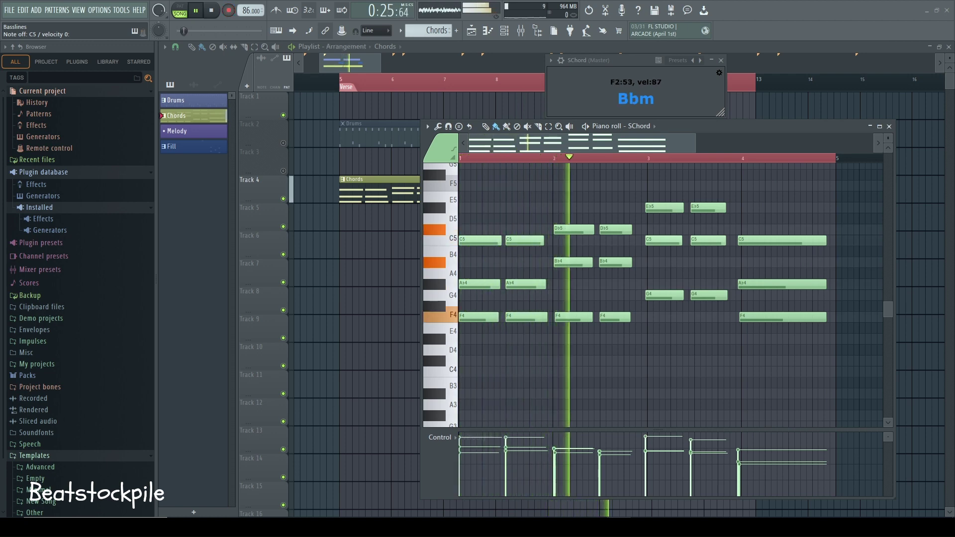
key(space)
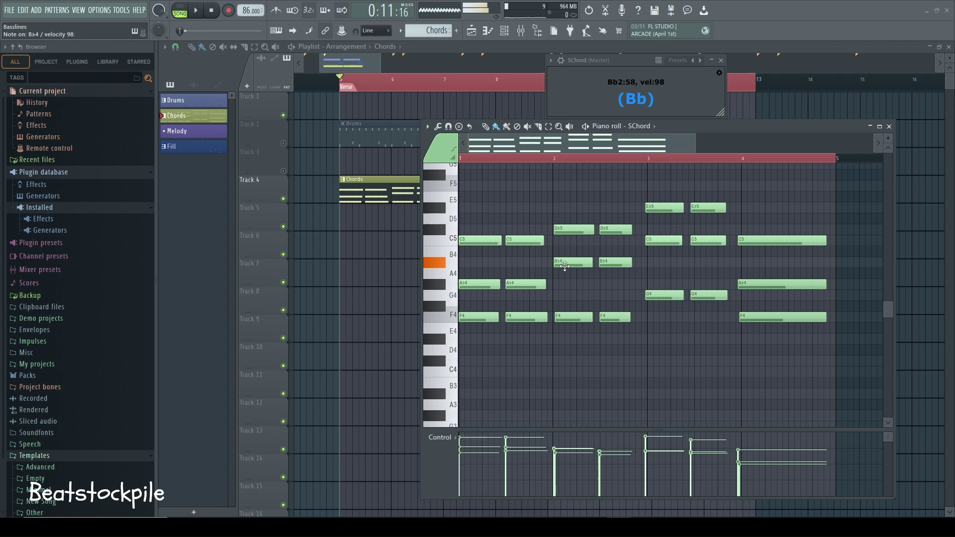
Double every F4 note an octave lower at F3
click(651, 239)
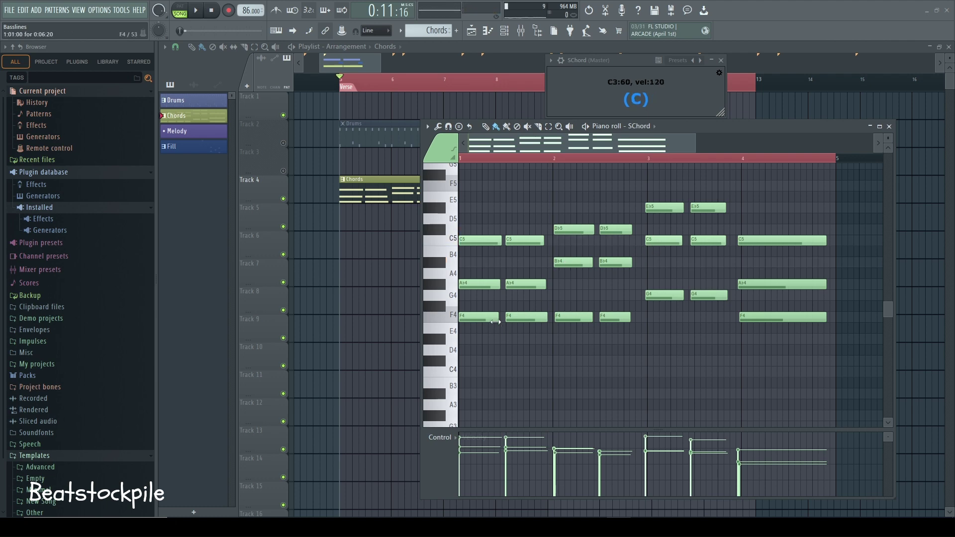
ctrl+click(454, 317)
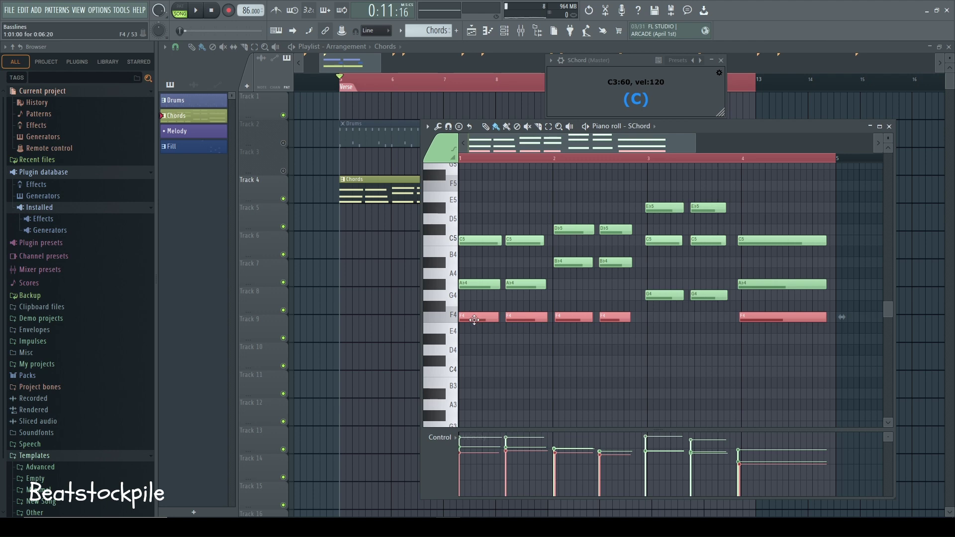
key(ctrl+Down)
Double the two bar-3 G4 notes an octave lower at G3
drag(663, 246, 726, 278)
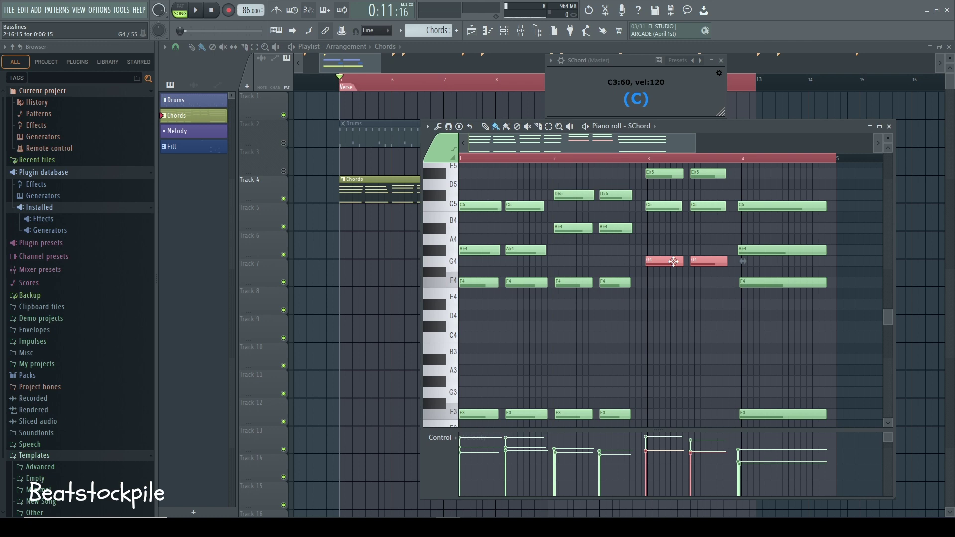
key(ctrl+Down)
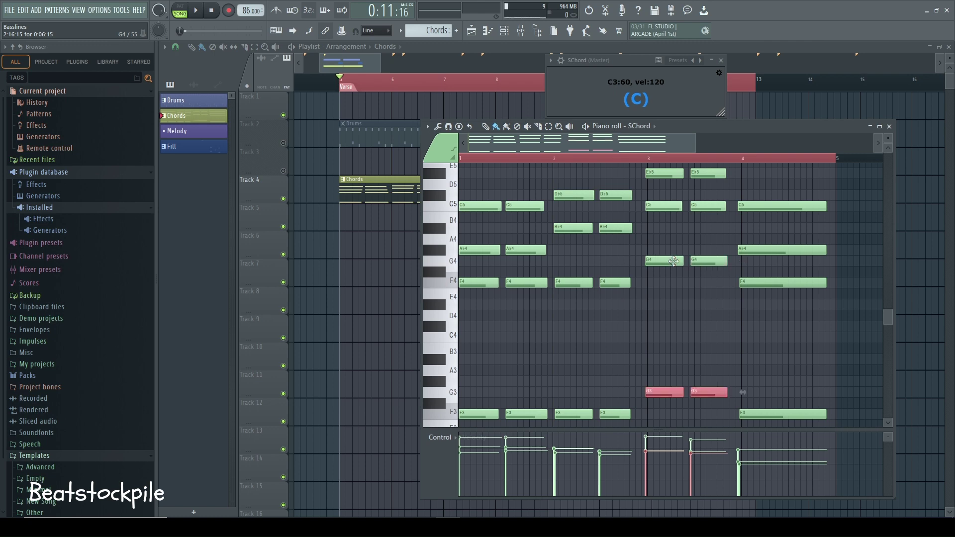
scroll(724, 274, down, 2)
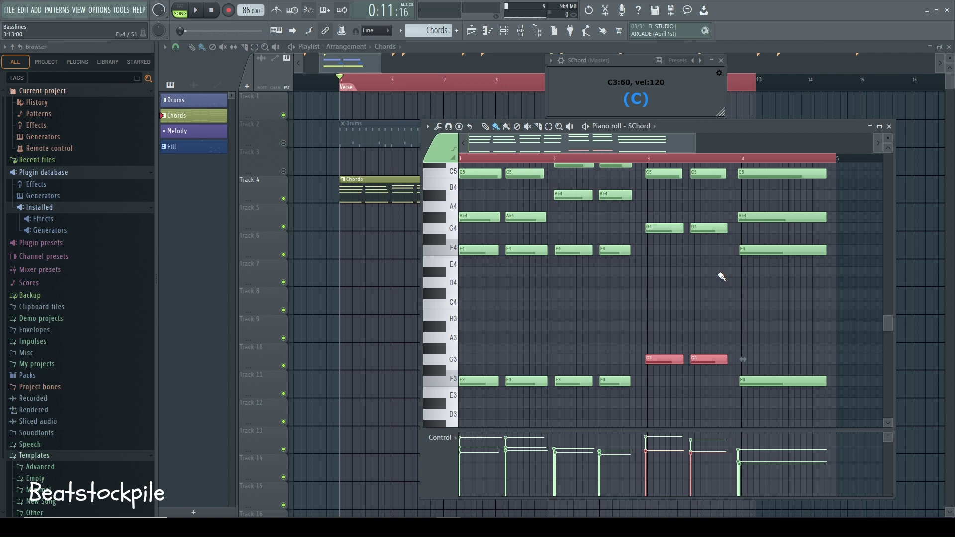
scroll(889, 138, down, 3)
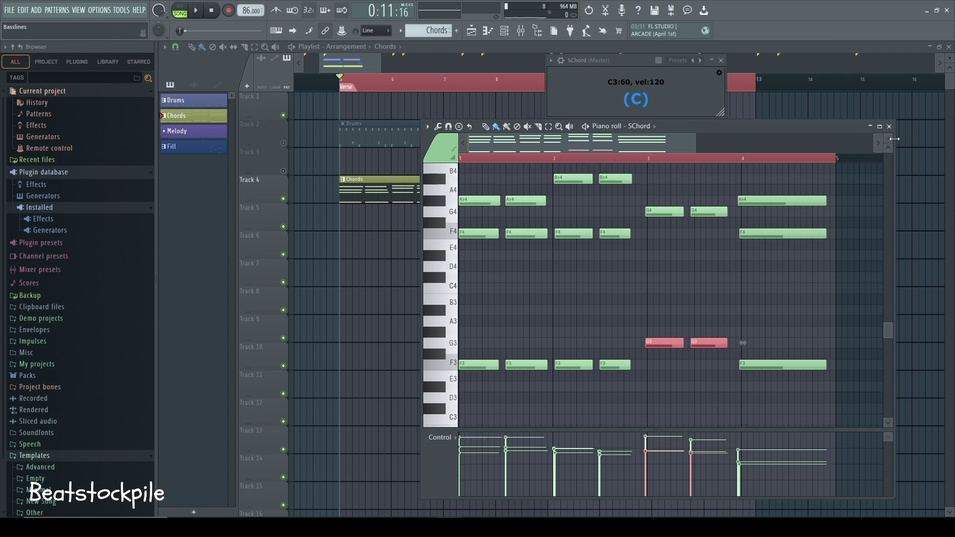
scroll(889, 138, down, 1)
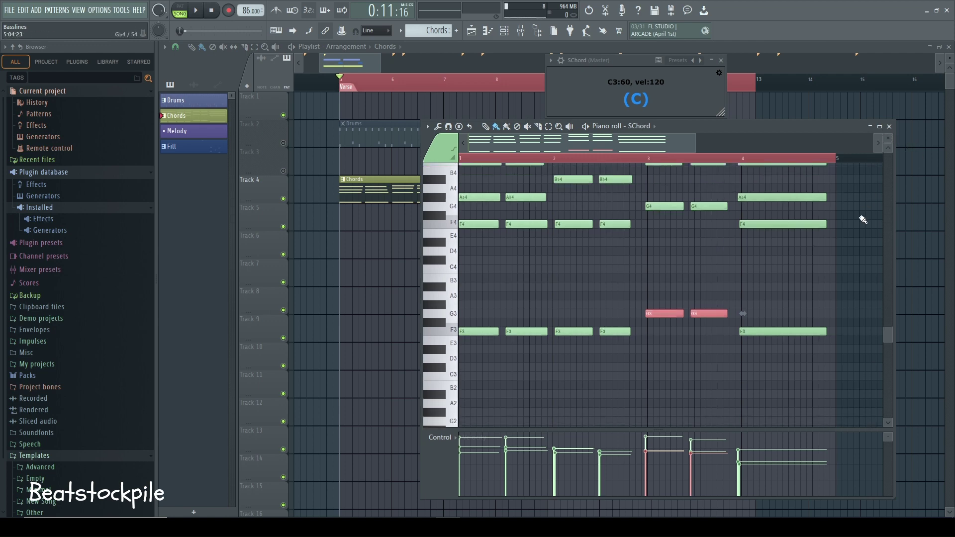
scroll(861, 217, up, 3)
key(space)
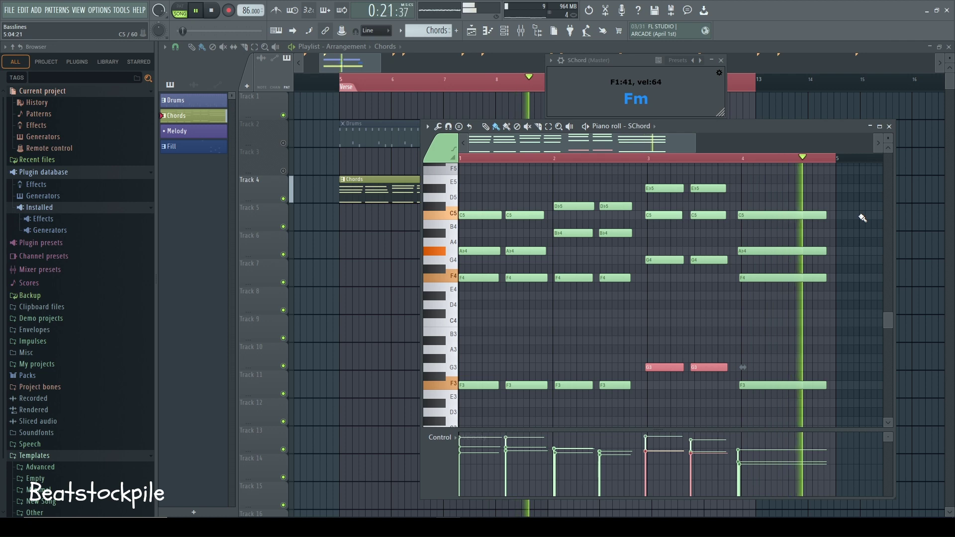
key(space)
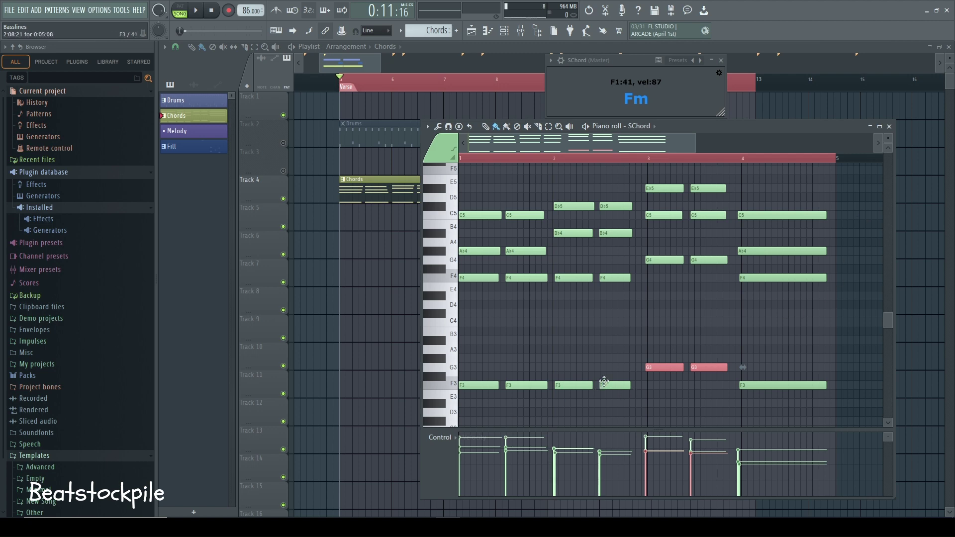
Delete the wrong low notes: the bar-2 F3s, bar-3 G3s and the long bar-4 F3
right_click(573, 386)
right_click(615, 386)
right_click(664, 368)
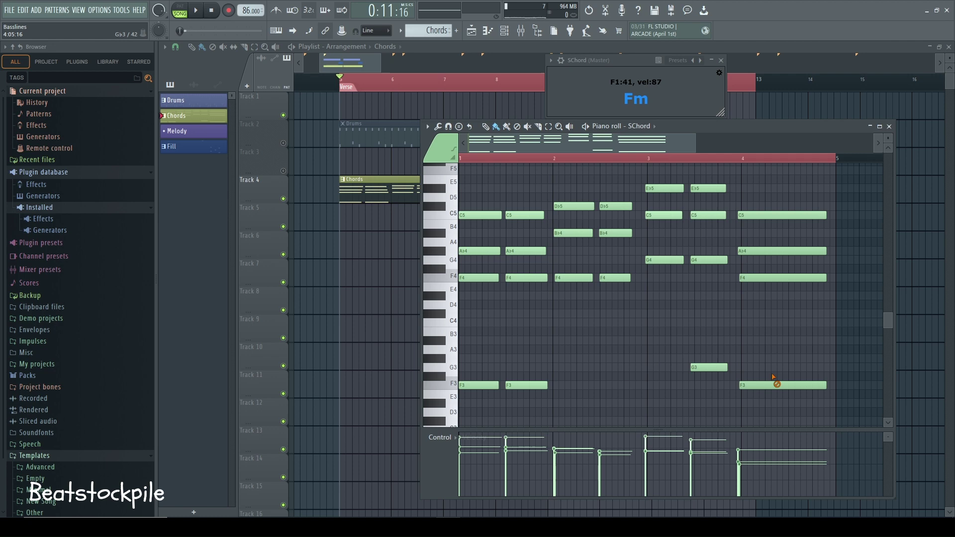
right_click(776, 385)
right_click(708, 367)
Copy the two bar-2 B♭4 notes an octave down to B♭3
drag(480, 200, 480, 308)
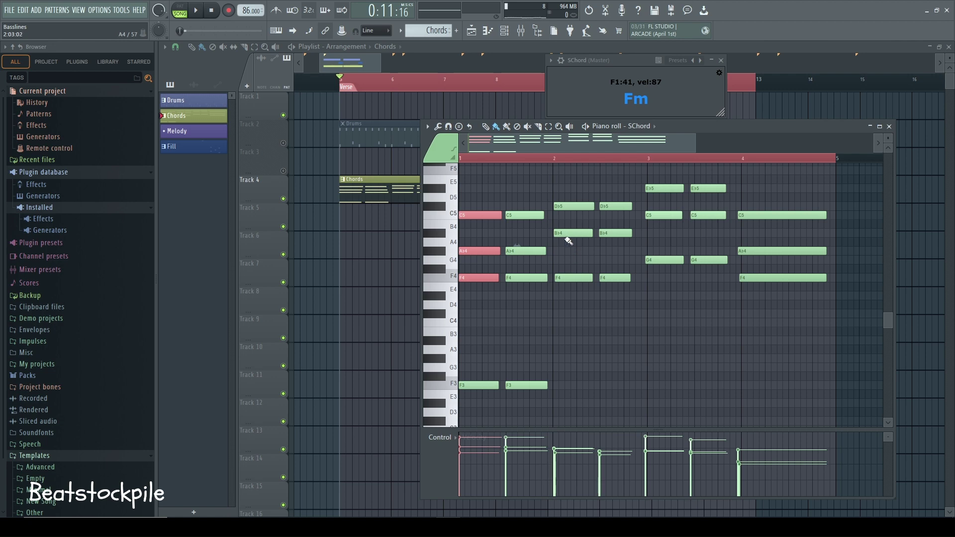
drag(568, 240, 636, 239)
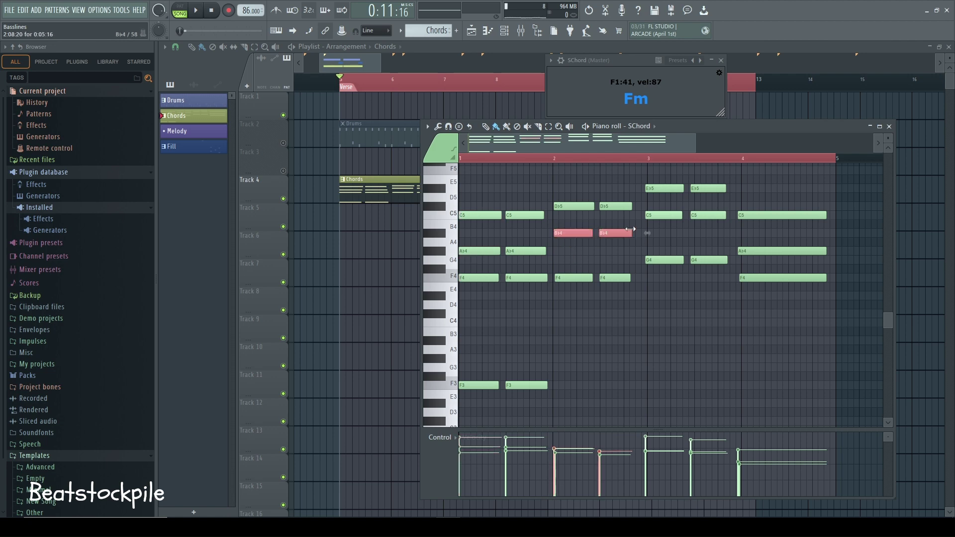
click(578, 233)
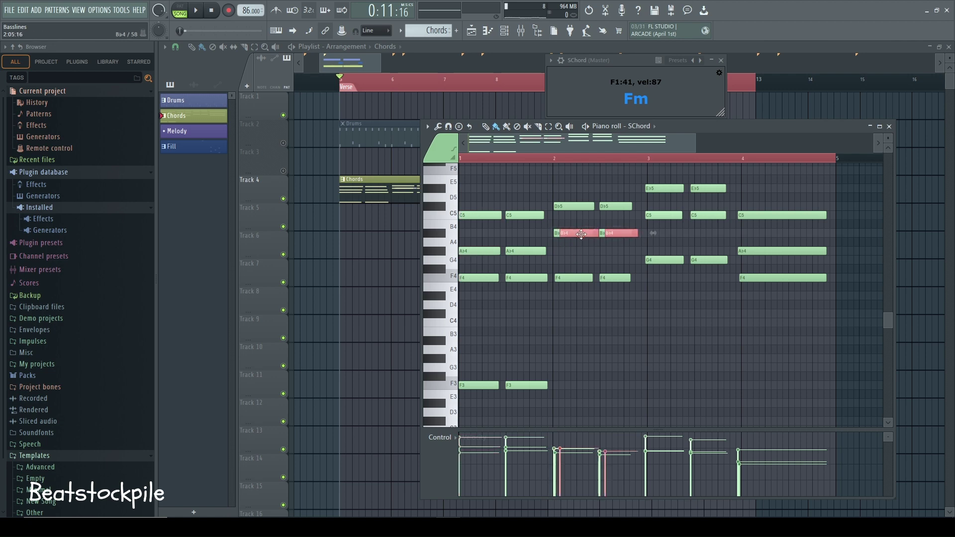
key(ctrl+c)
key(ctrl+v)
key(ctrl+Down)
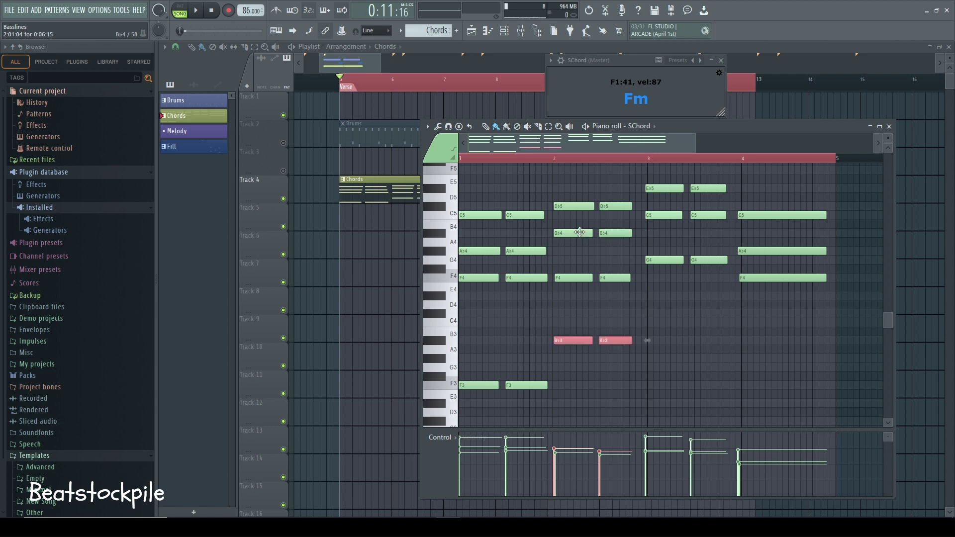
Copy the two bar-3 C5 notes an octave down to C4
drag(654, 203, 717, 229)
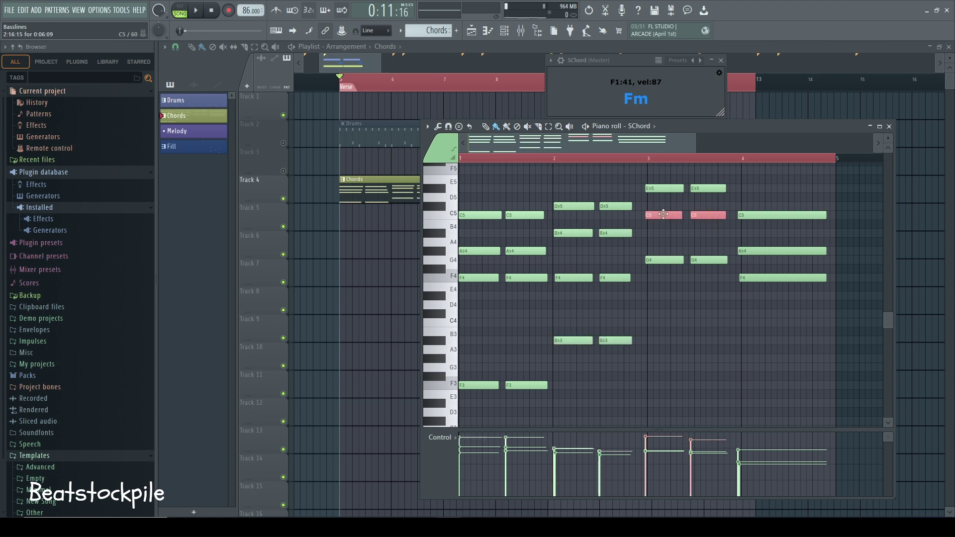
click(662, 215)
key(ctrl+c)
key(ctrl+v)
key(ctrl+Down)
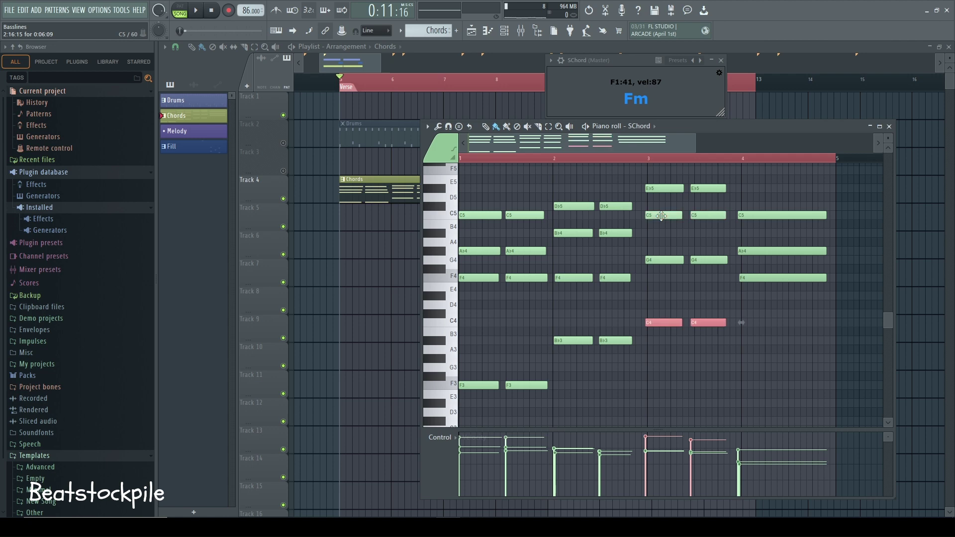
Copy the long bar-4 F4 note down to F3 and play the progression back
click(766, 275)
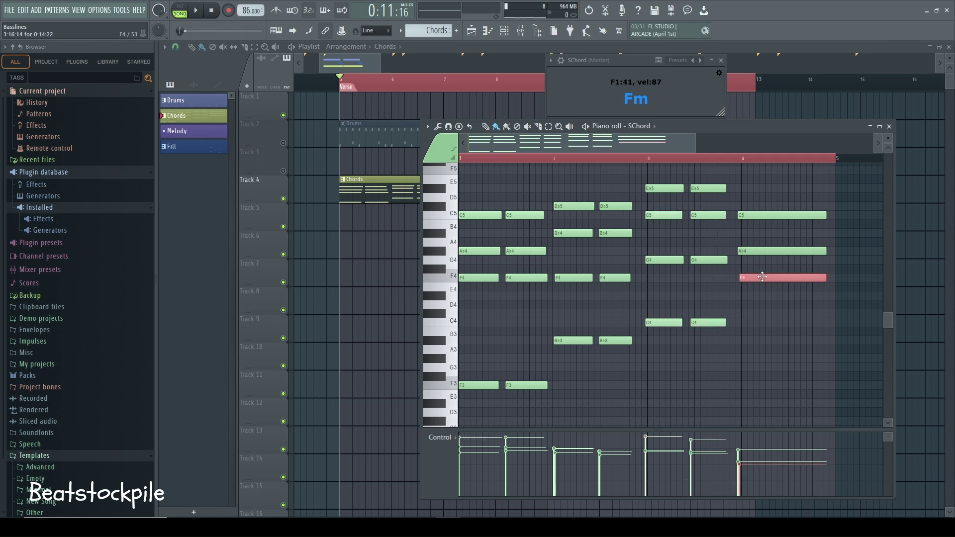
key(ctrl+c)
key(ctrl+v)
key(ctrl+Down)
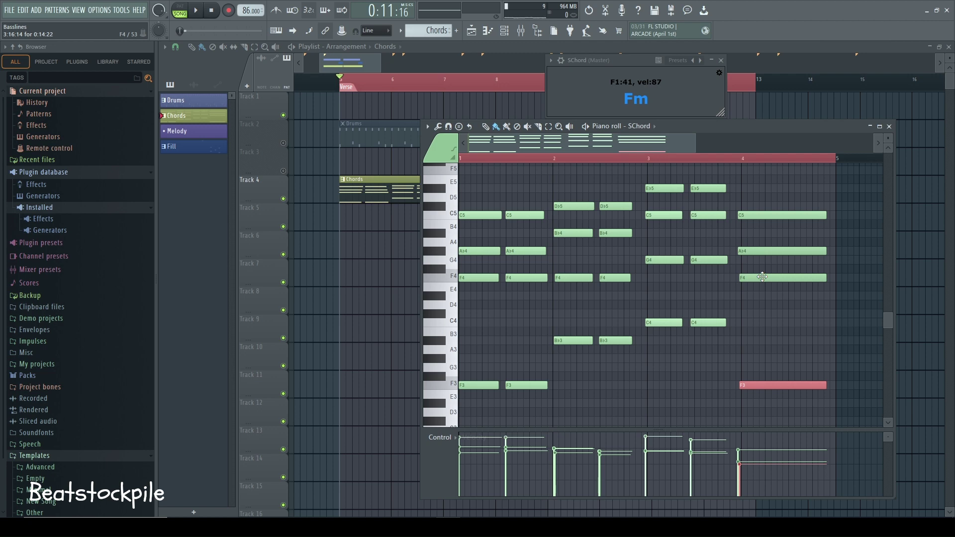
key(space)
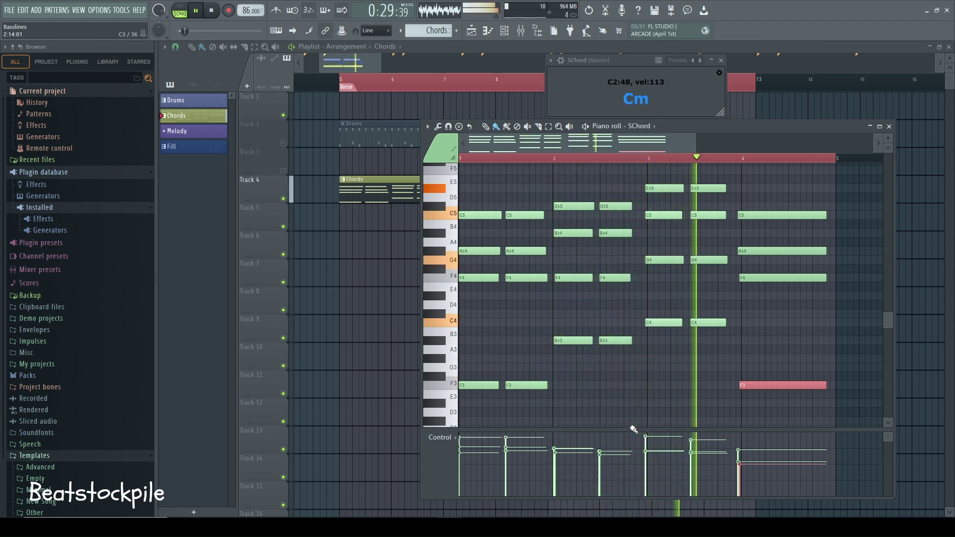
drag(563, 319, 728, 336)
drag(570, 300, 725, 380)
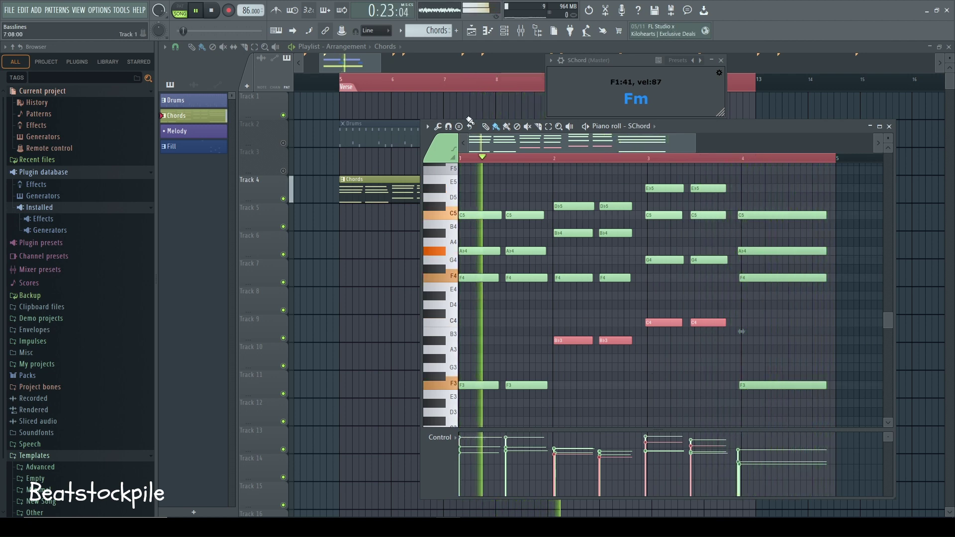
key(space)
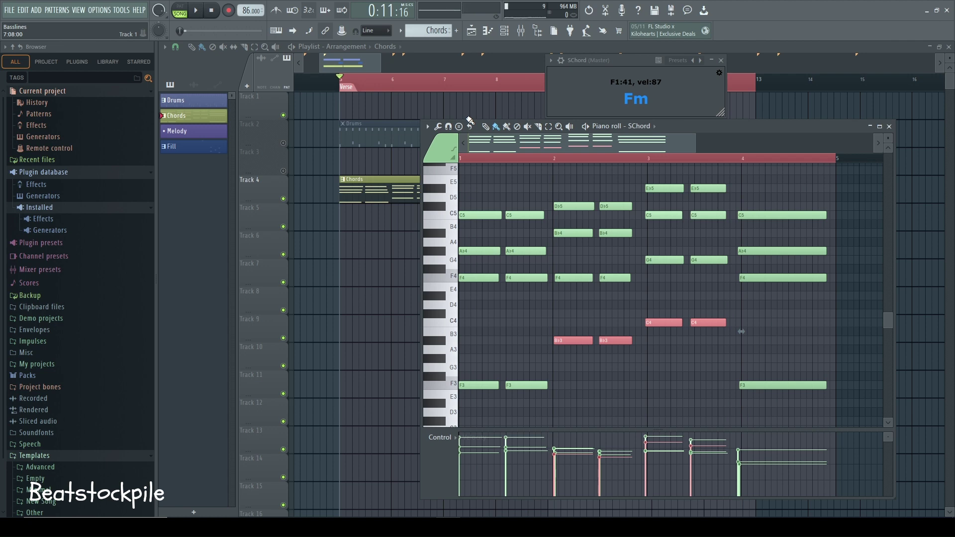
key(alt+q)
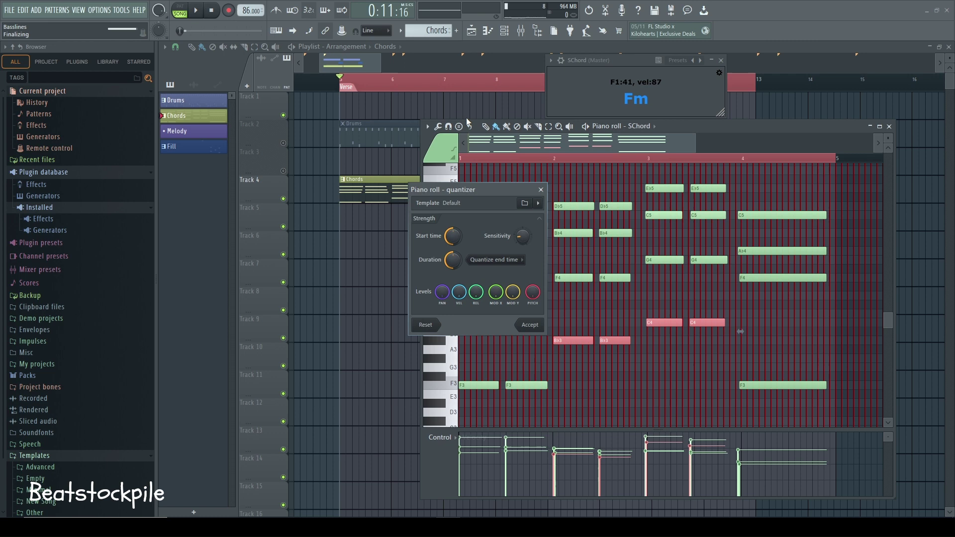
click(542, 190)
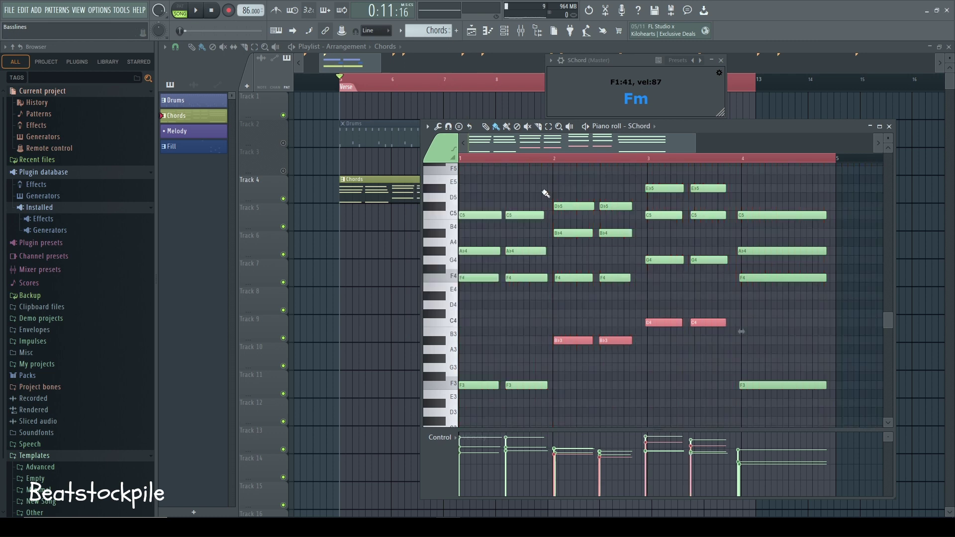
drag(566, 220, 608, 237)
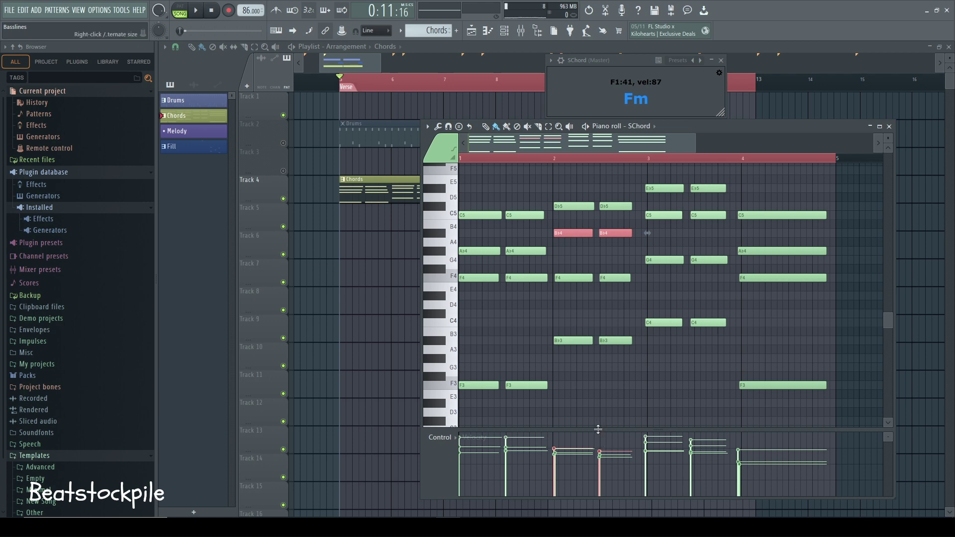
Select the F3, B♭3 and C4 root notes, then add a new empty Pattern 5
drag(559, 328, 608, 356)
drag(654, 301, 725, 326)
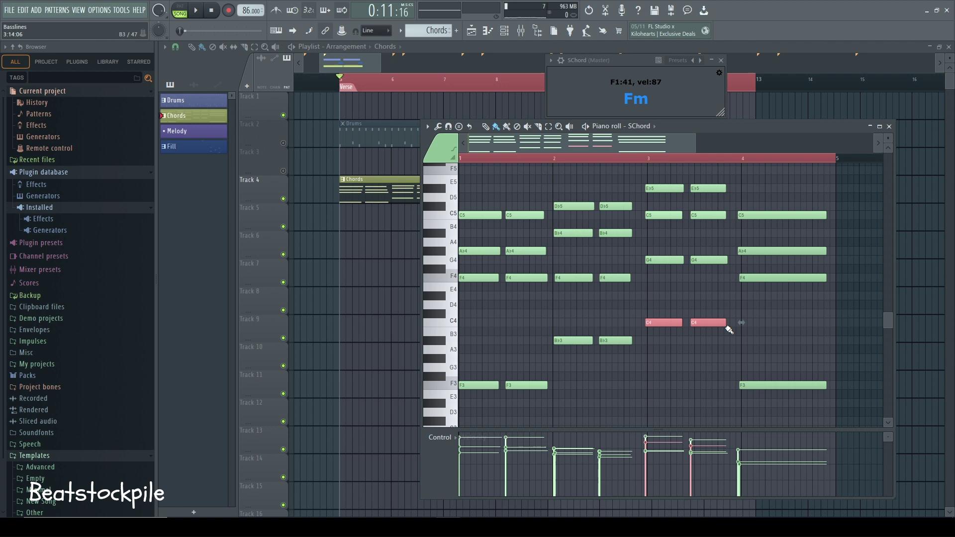
drag(472, 323, 790, 374)
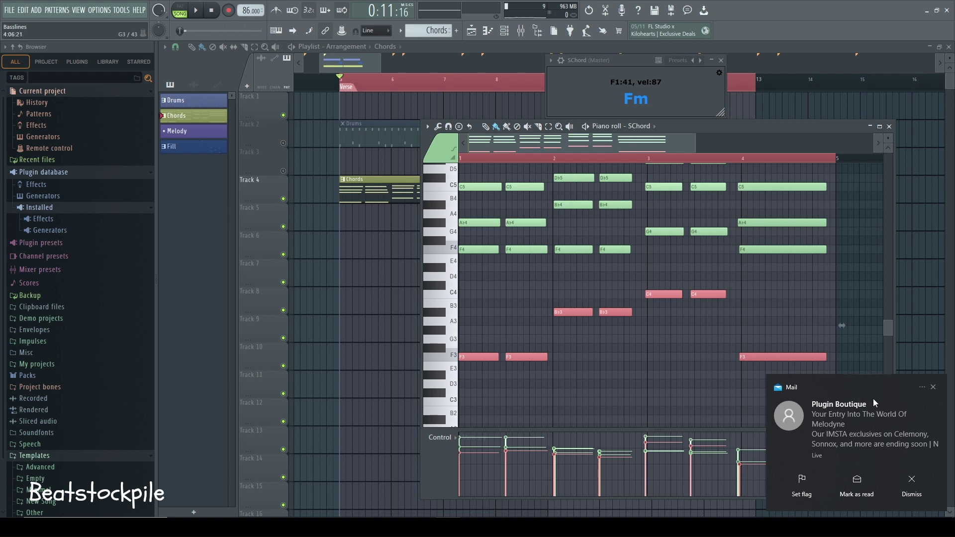
click(917, 488)
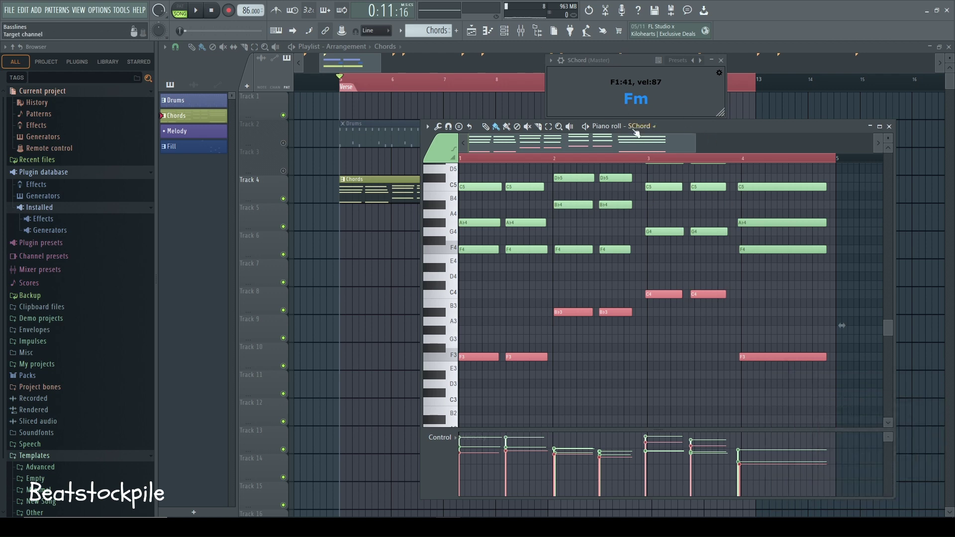
click(456, 31)
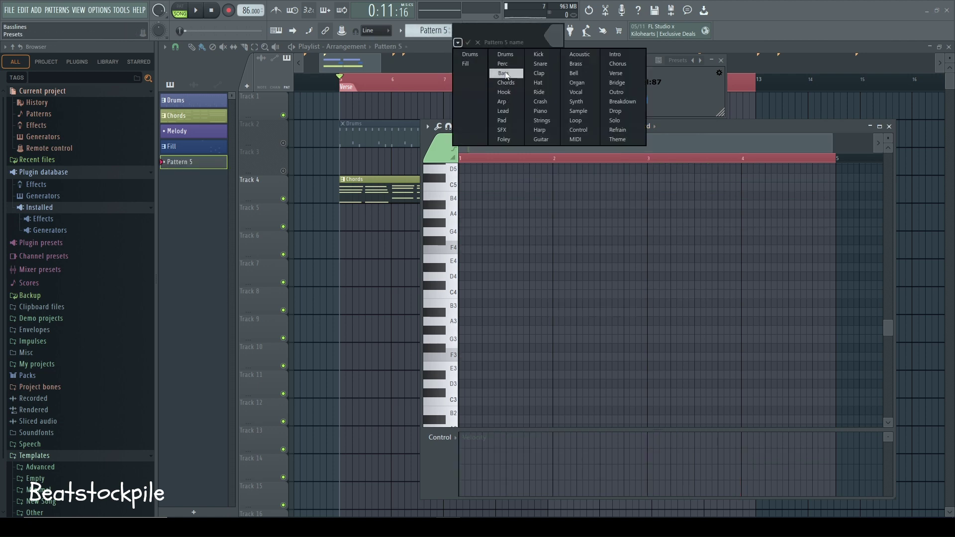
Name the new pattern Bass and place its clips on Track 5 at bars 5 and 9
click(501, 73)
click(351, 214)
drag(389, 217, 376, 218)
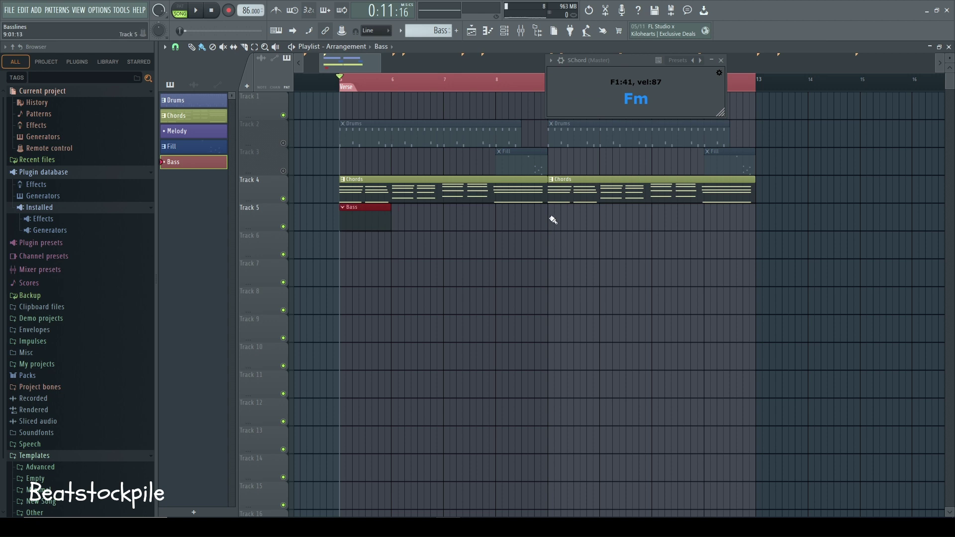
click(553, 219)
Set playlist snap to Bar and open the Bass clip's 5String BopBass Picked piano roll
click(176, 47)
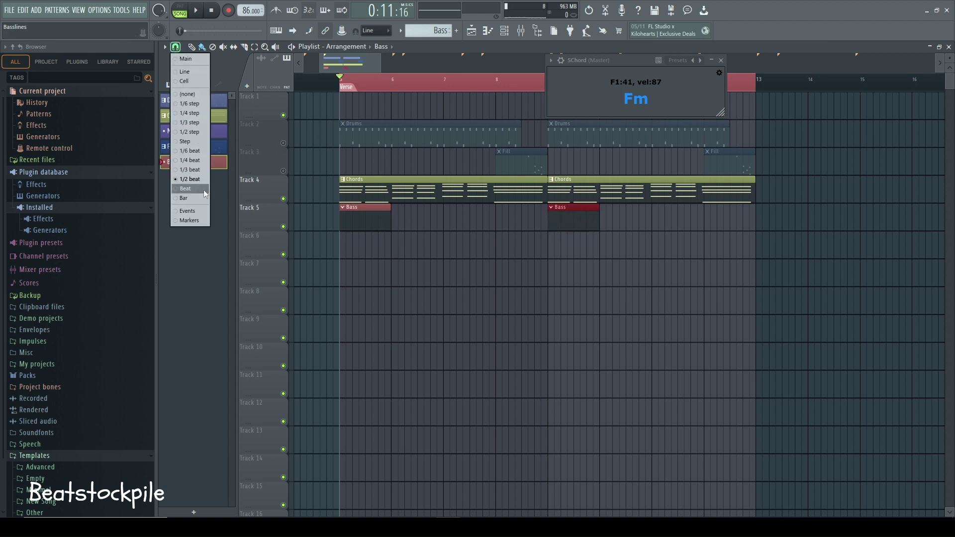
click(196, 201)
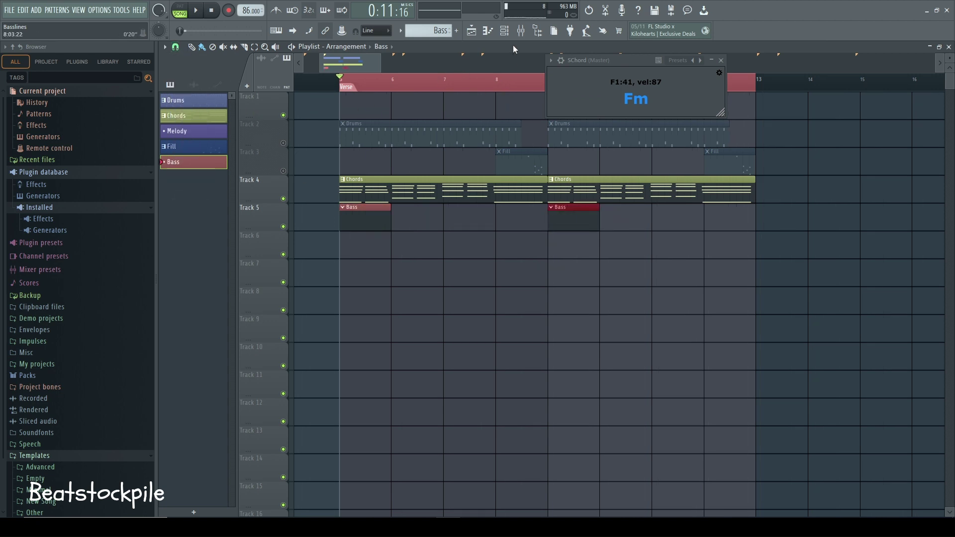
click(505, 31)
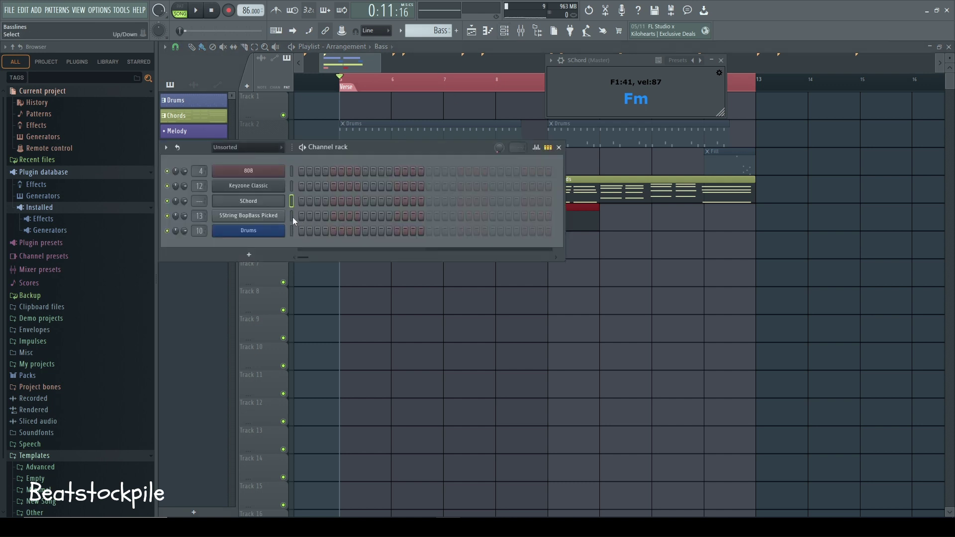
click(351, 70)
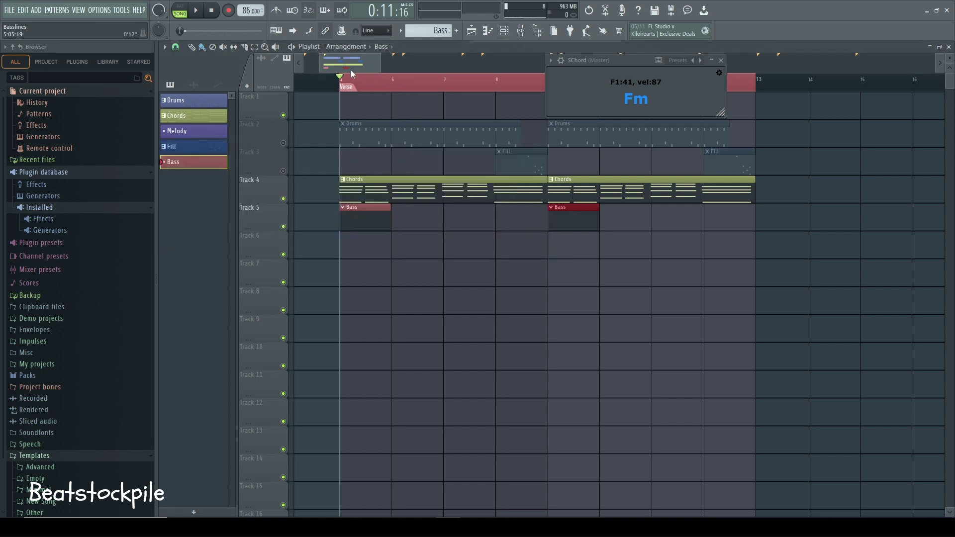
double_click(356, 215)
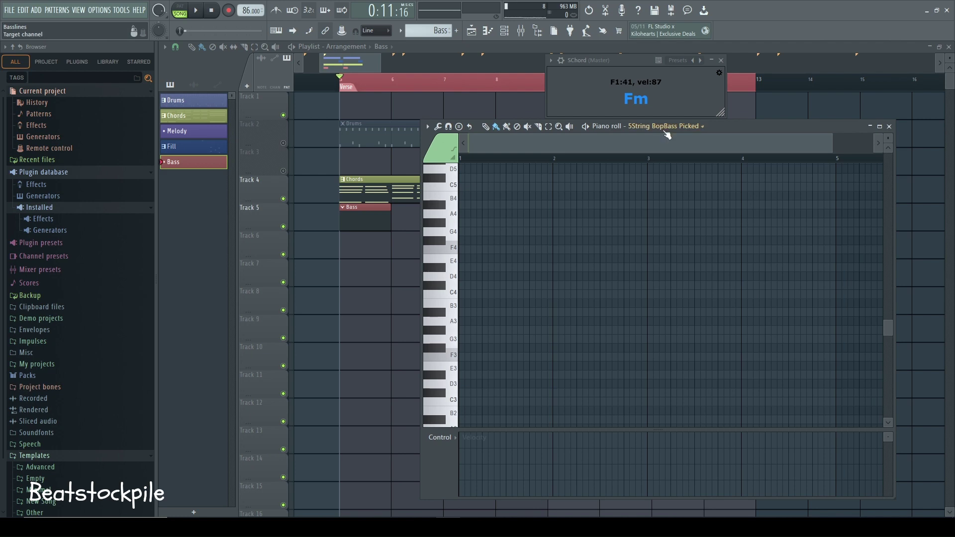
Paste the copied F3, B♭3, C4 root notes into the Bass piano roll and play the song
key(ctrl+v)
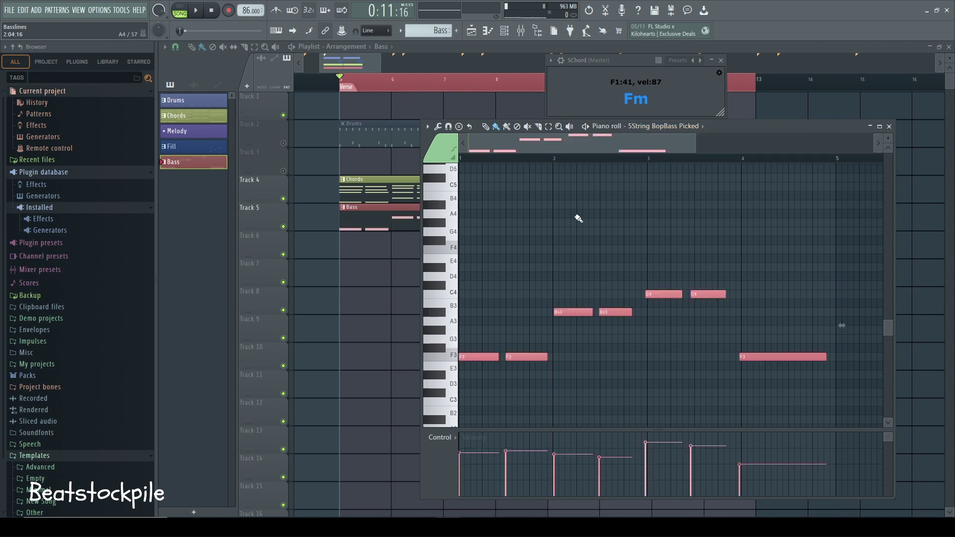
scroll(578, 218, up, 2)
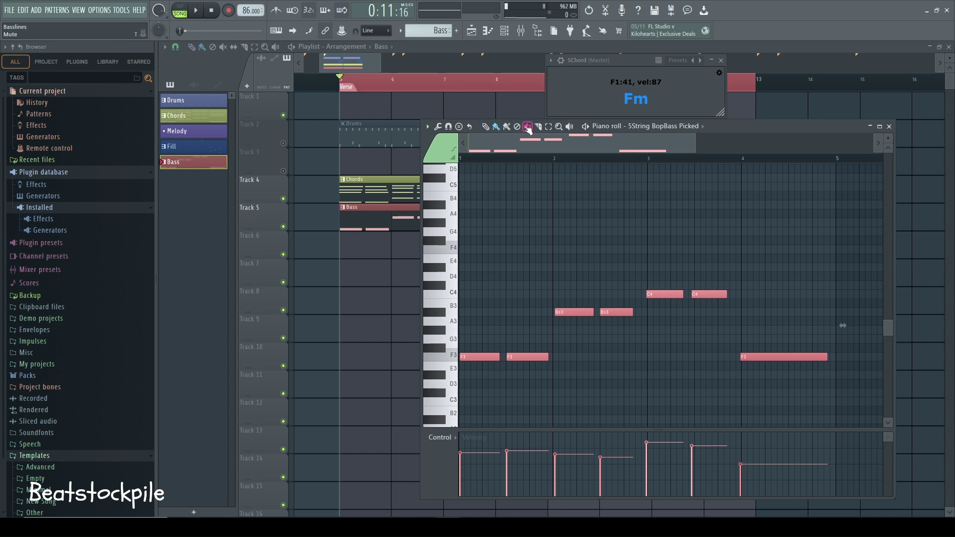
key(space)
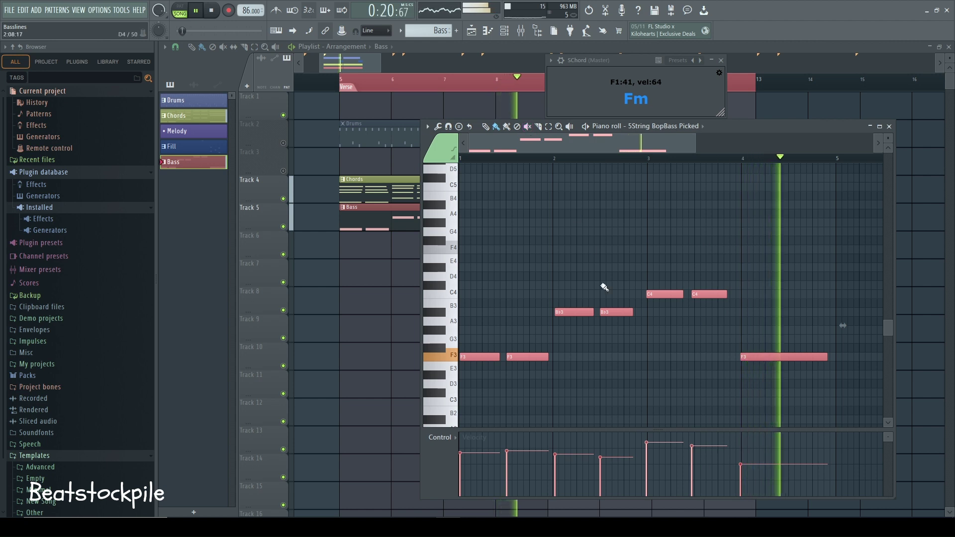
Raise the last F3 bass note's velocity to 87, then stop playback
click(763, 271)
drag(763, 456, 763, 450)
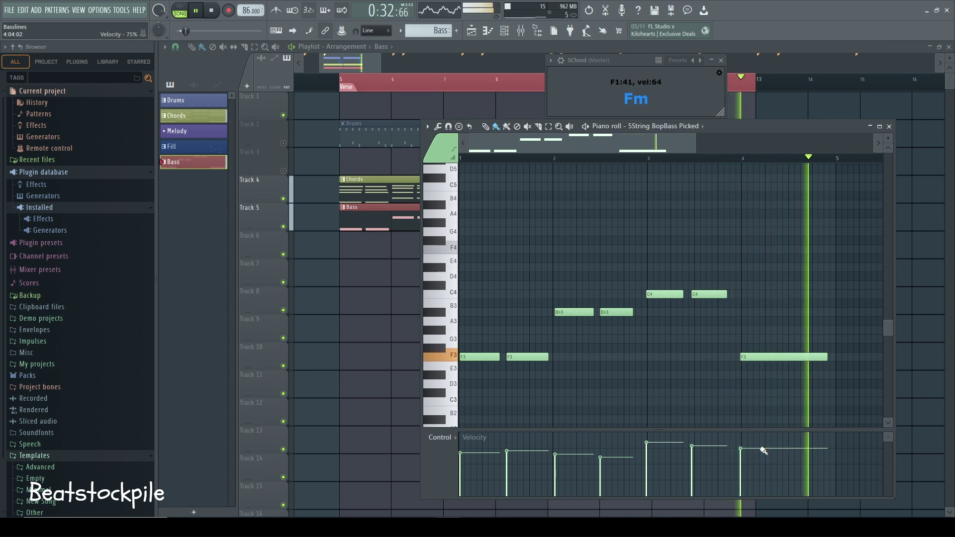
key(space)
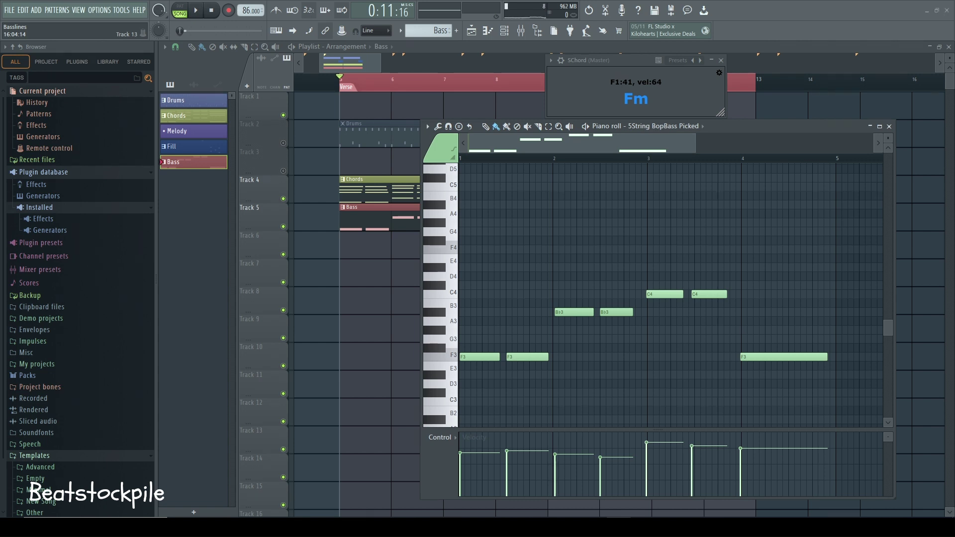
Duplicate all bass notes, shift the copy up an octave to F4, B♭4, C5, and play
drag(470, 264, 795, 384)
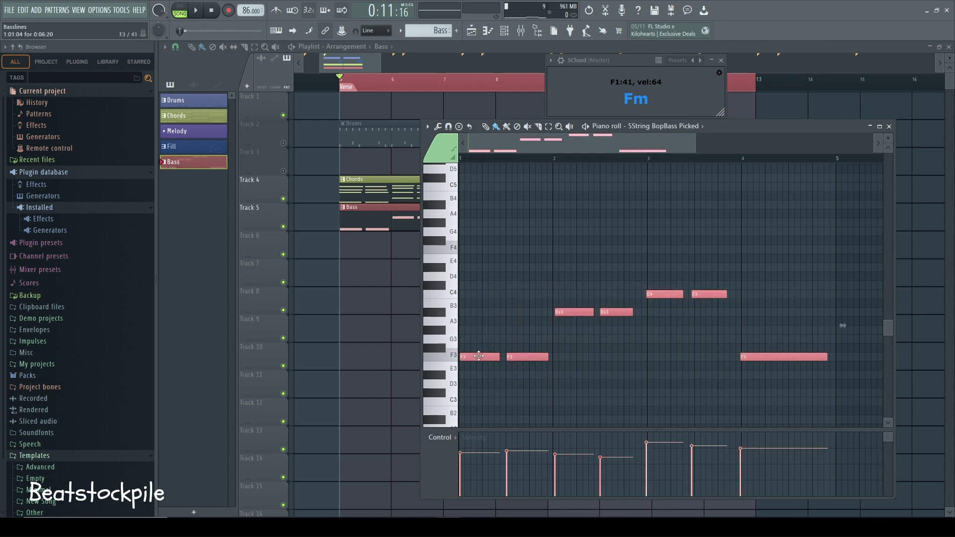
key(ctrl+c)
key(ctrl+v)
key(shift+Up)
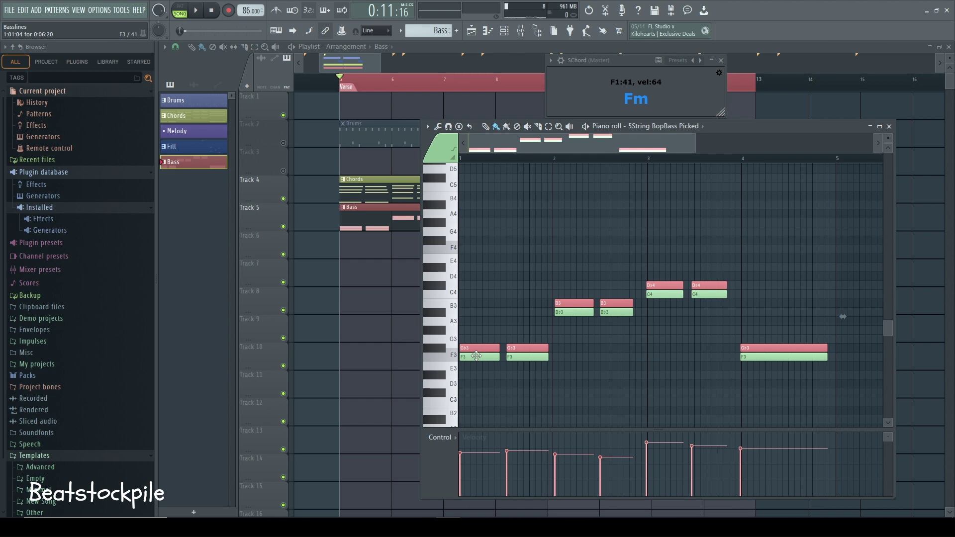
key(Down)
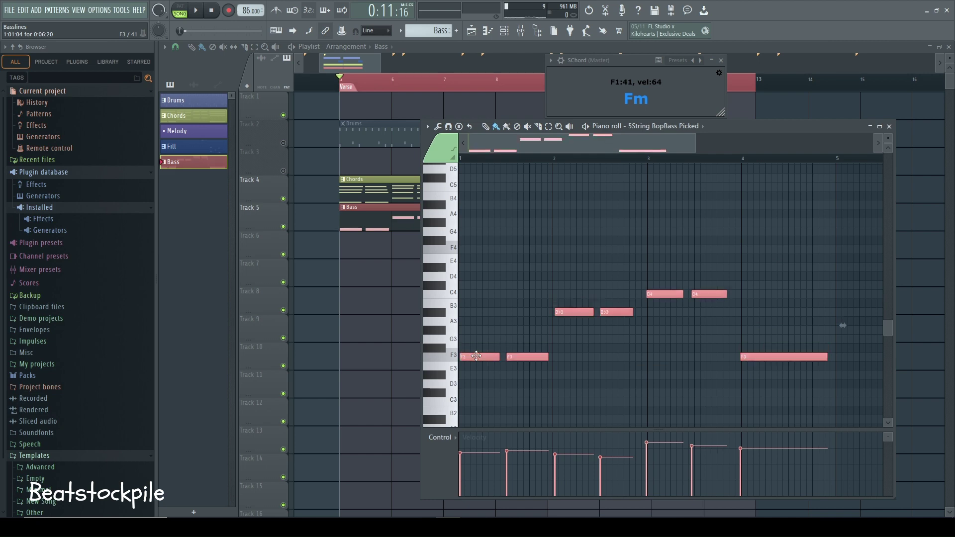
key(ctrl+Up)
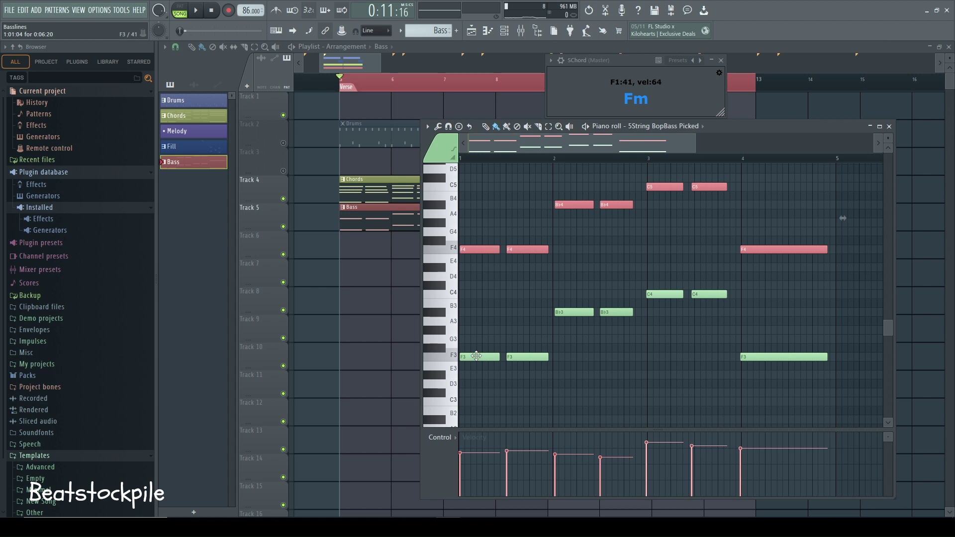
key(space)
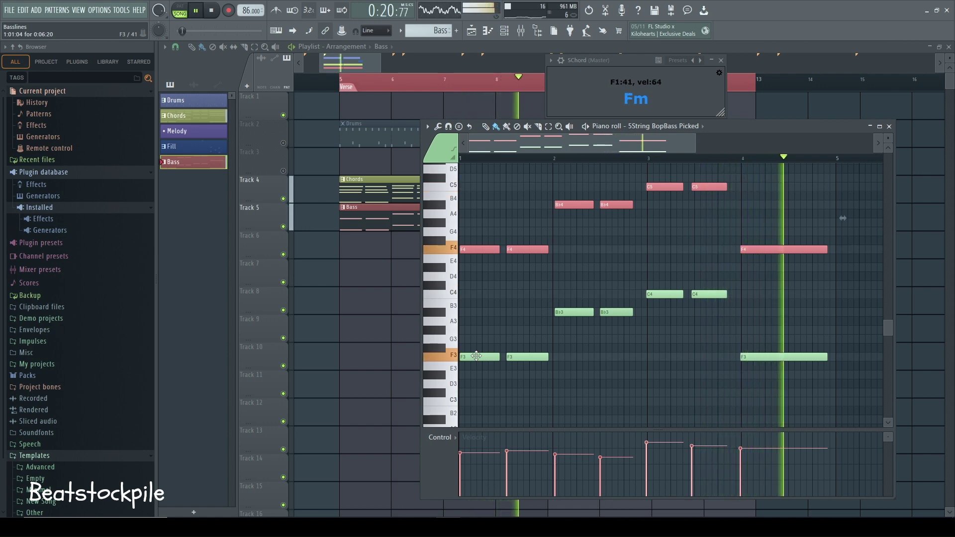
Stop playback so the song returns to its start point
key(space)
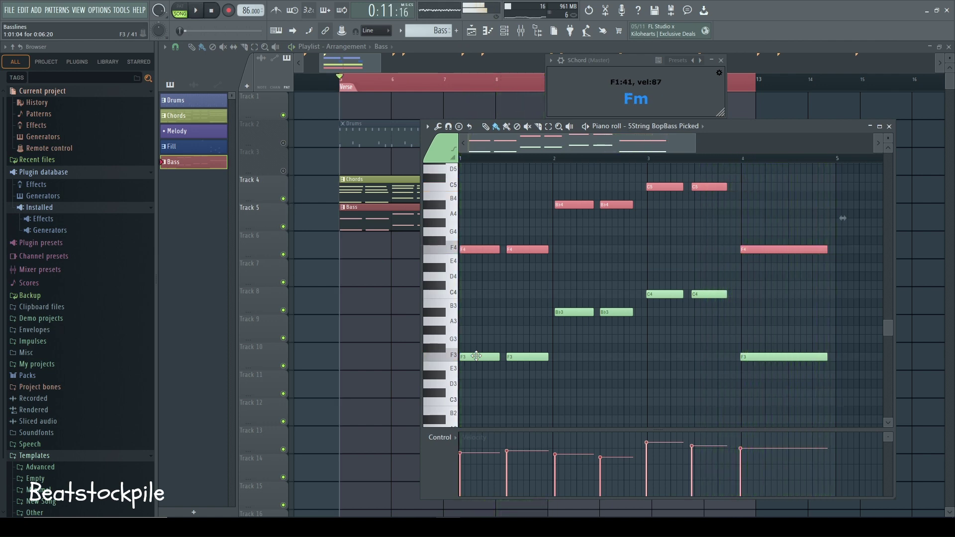